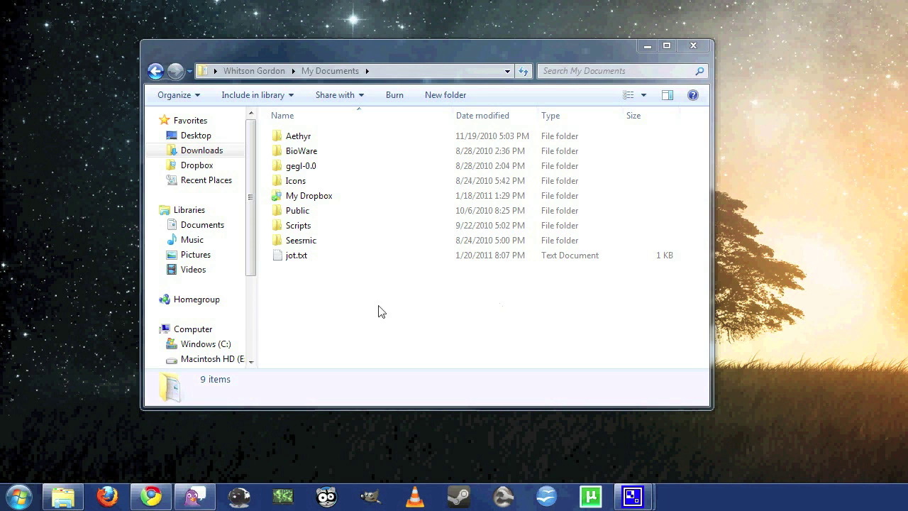
View jot.txt from My Documents in Notepad, close it, and pin it to Notepad's taskbar icon
click(295, 259)
double_click(291, 259)
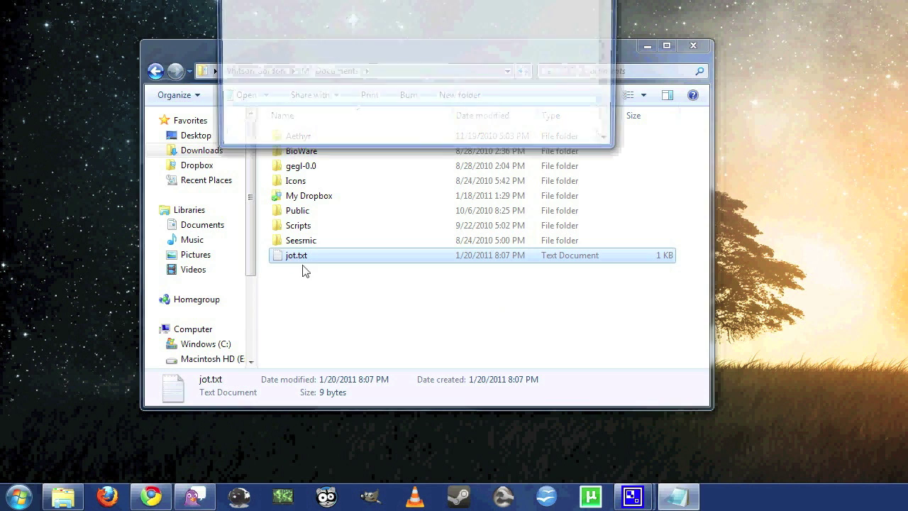
drag(402, 3, 399, 72)
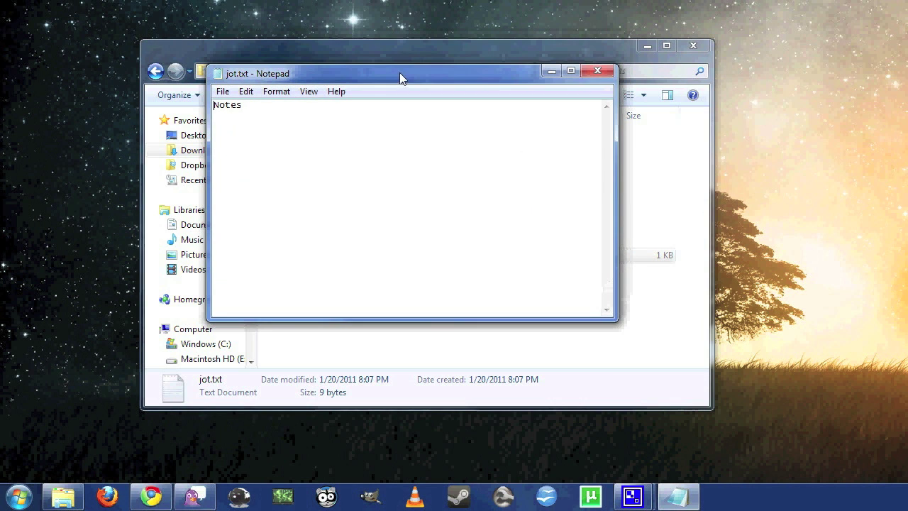
click(298, 135)
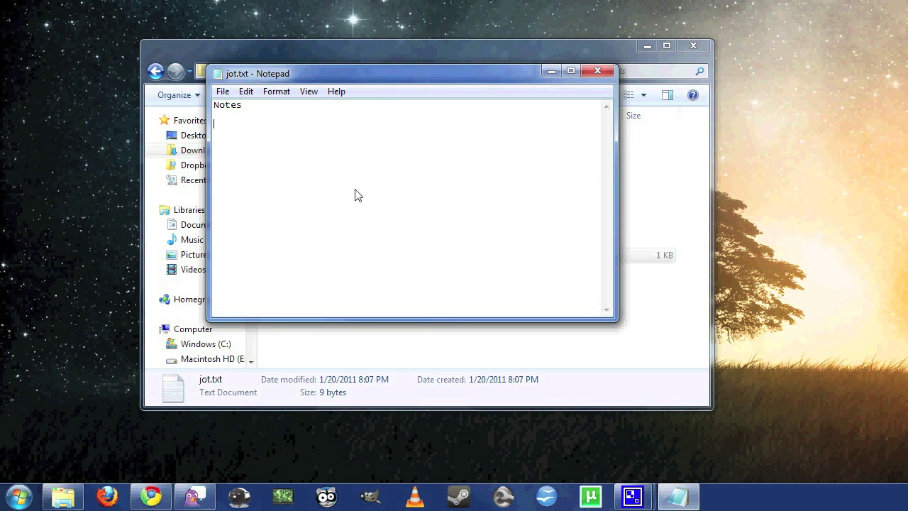
click(600, 73)
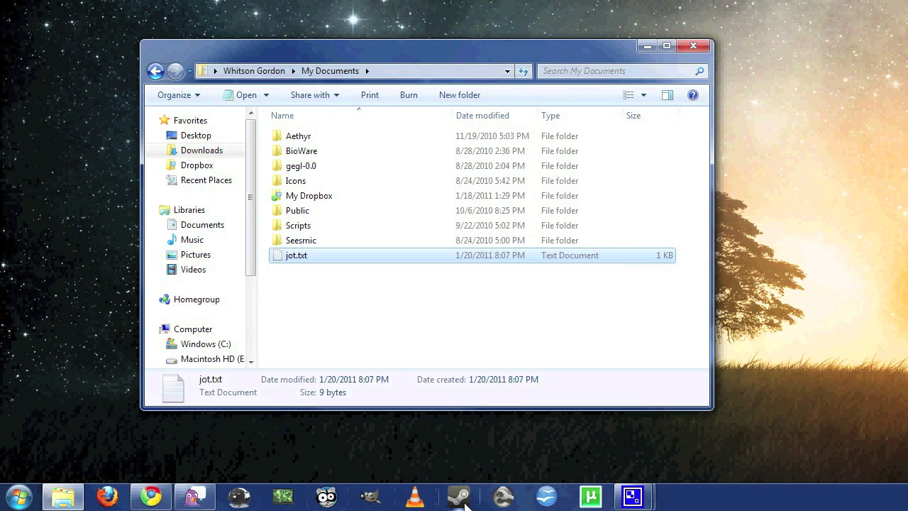
drag(296, 255, 326, 496)
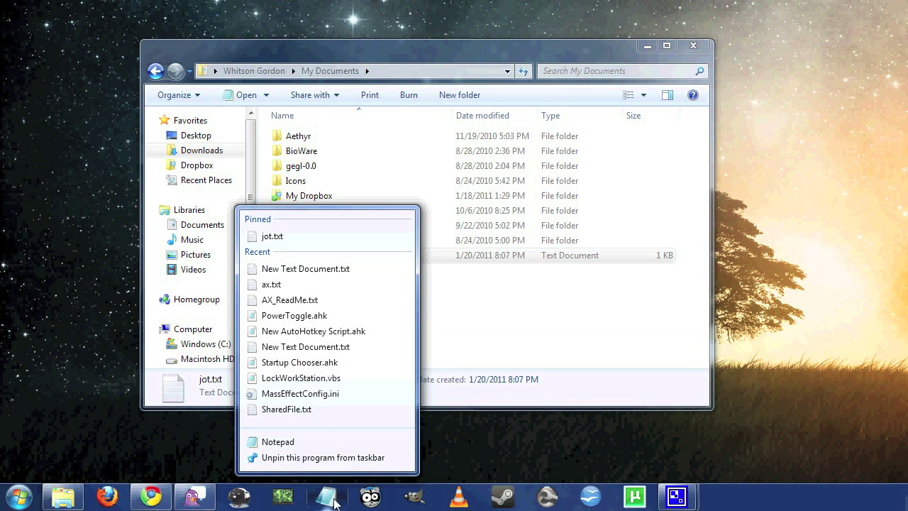
Launch a blank Notepad from the pinned taskbar icon, then close it
click(480, 387)
click(325, 498)
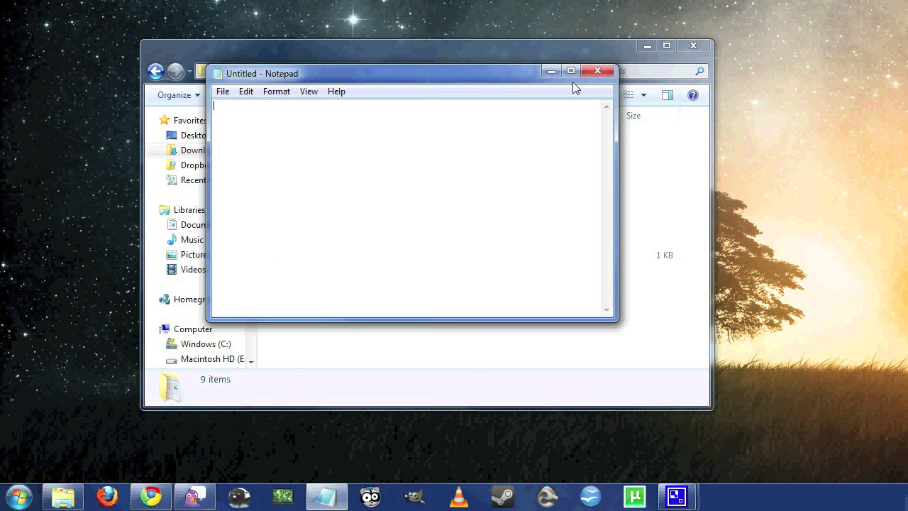
click(597, 70)
Unpin Notepad from the taskbar and minimize the Explorer window
right_click(326, 498)
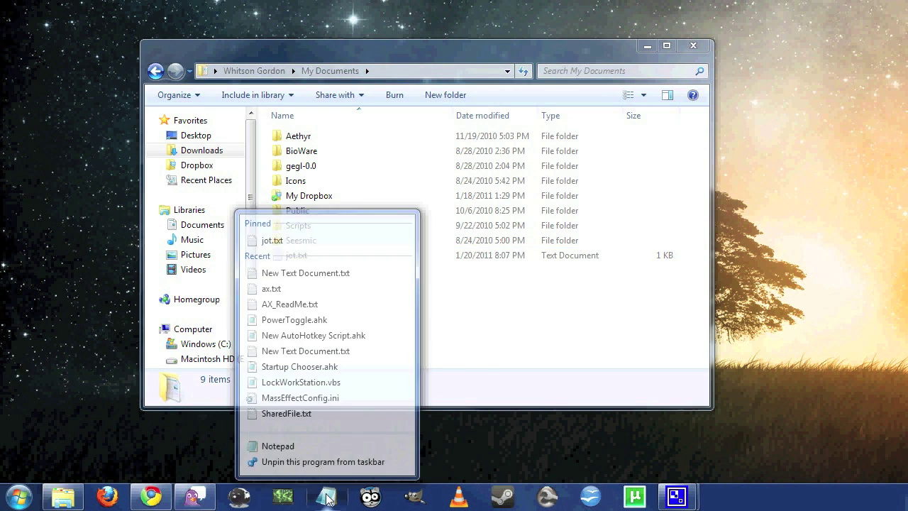
click(324, 461)
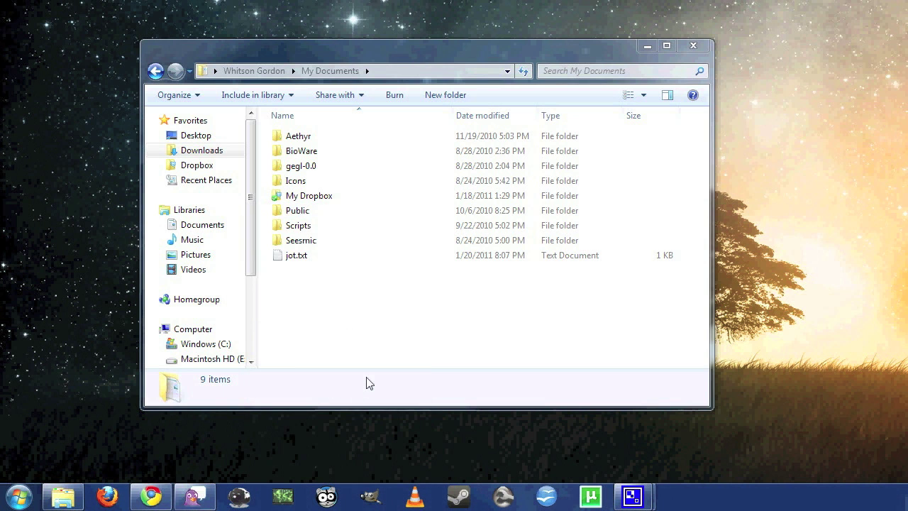
click(645, 46)
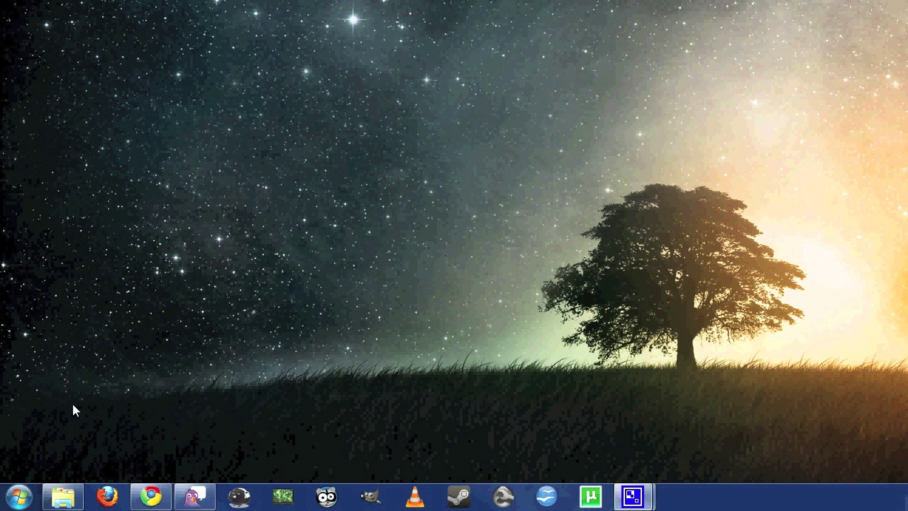
Launch Task Scheduler from a Start menu search for 'task scheduler' and begin a new task
click(19, 497)
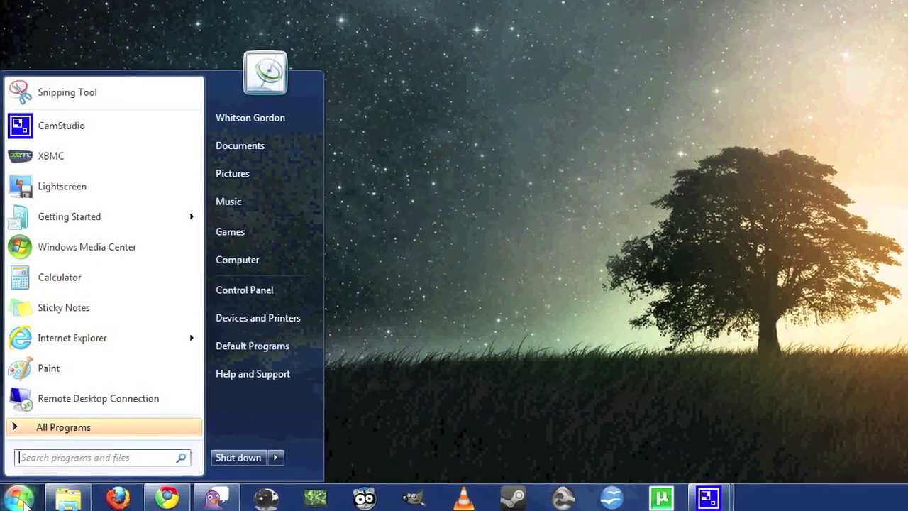
text(task scheduler)
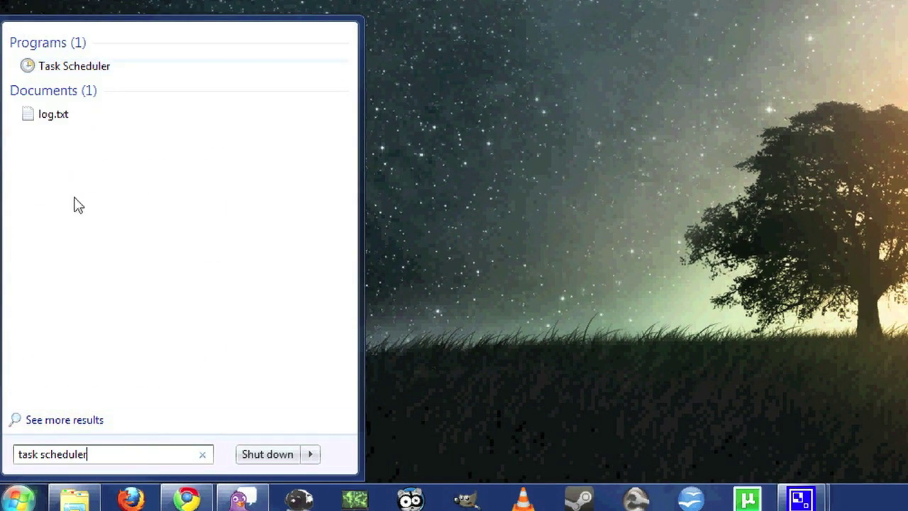
click(101, 68)
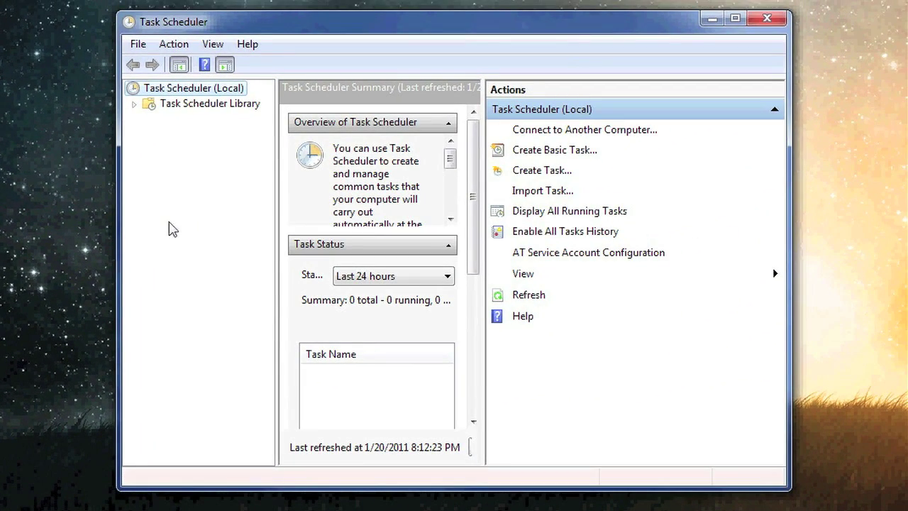
click(543, 171)
text(Jot)
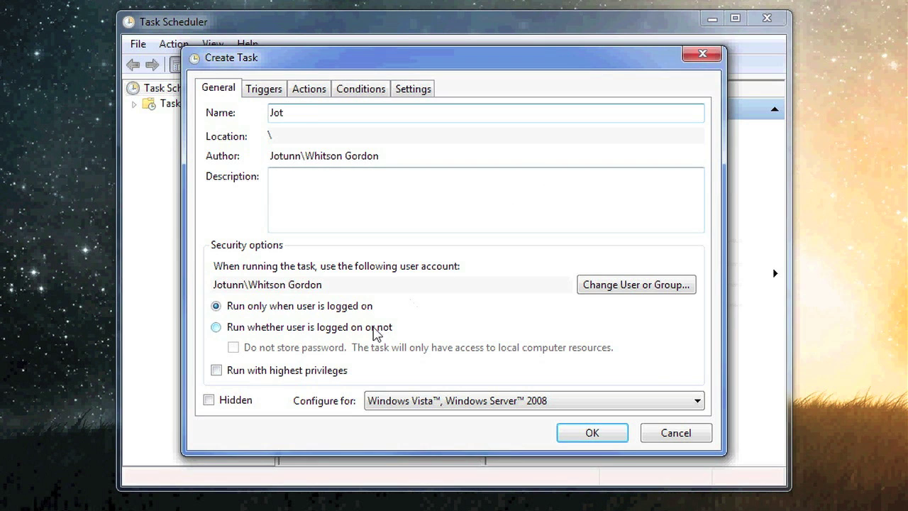
Enable 'Run with highest privileges' for the Jot task and move to its Actions
click(216, 370)
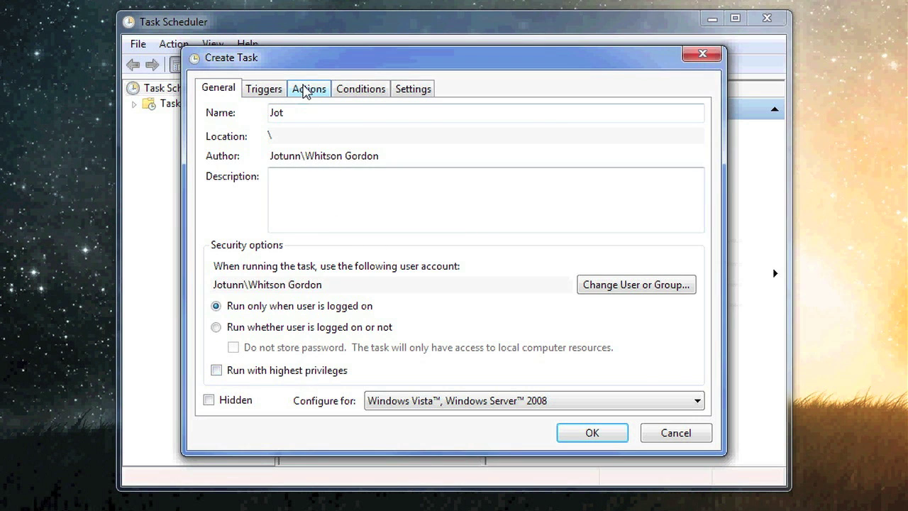
click(307, 90)
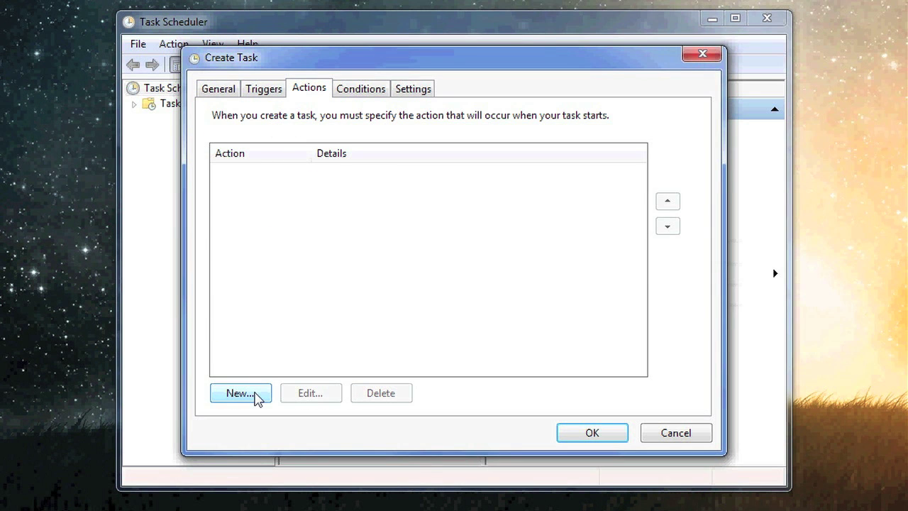
Add a new action to the Jot task and browse for its program
click(240, 393)
mouse_move(601, 0)
mouse_down()
mouse_move(472, 11)
mouse_move(420, 46)
mouse_up()
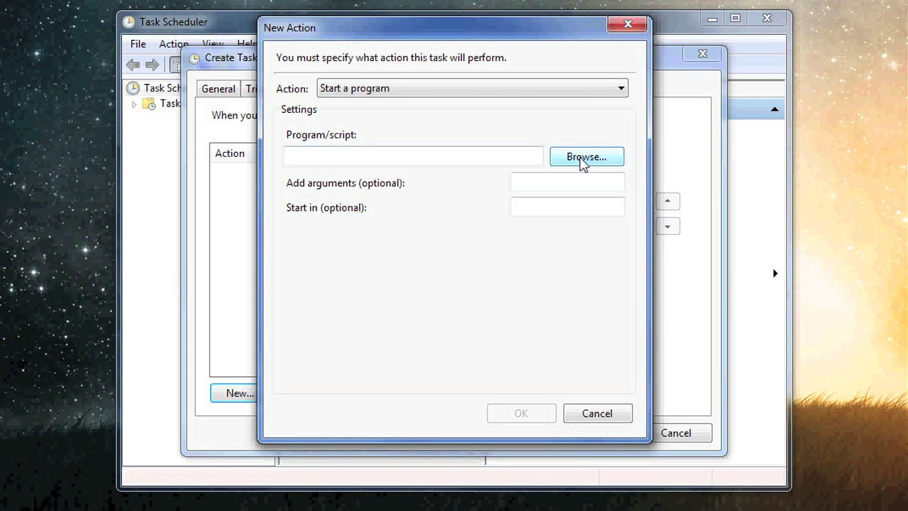
click(581, 157)
drag(505, 57, 372, 18)
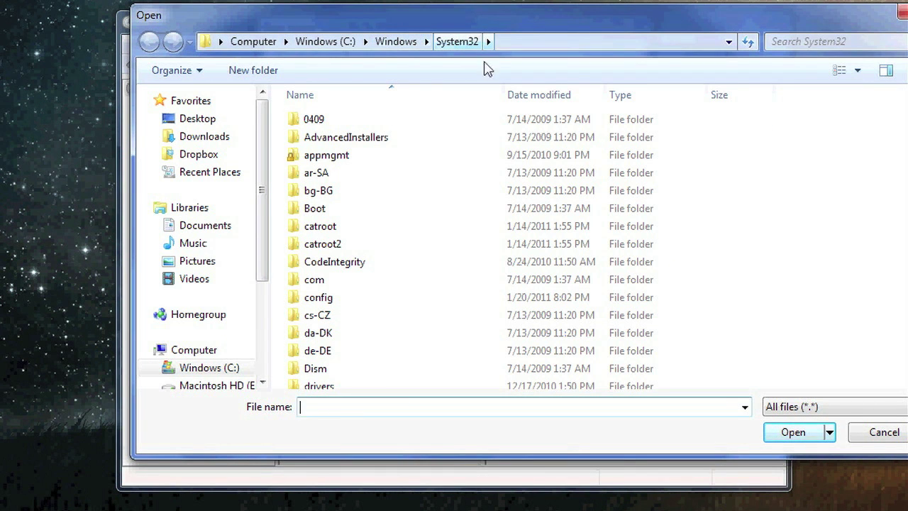
Choose C:\Windows\System32\notepad.exe as the action's program
scroll(552, 247, down, 15)
scroll(551, 247, down, 15)
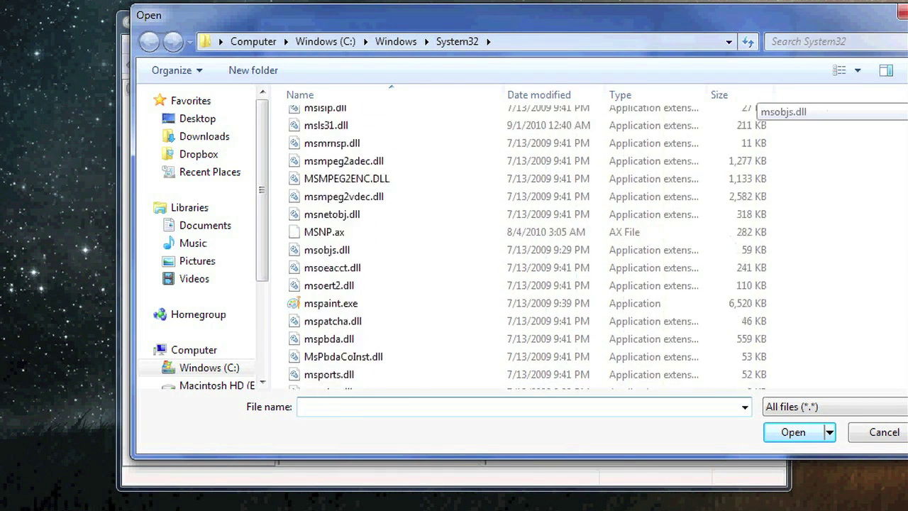
scroll(552, 248, down, 15)
scroll(552, 247, down, 10)
scroll(497, 283, down, 20)
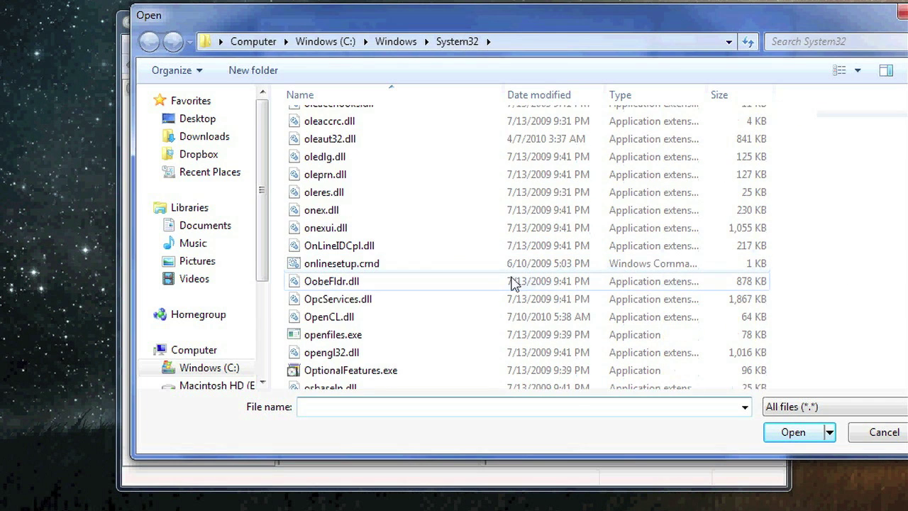
click(509, 214)
scroll(466, 224, up, 3)
scroll(466, 225, up, 5)
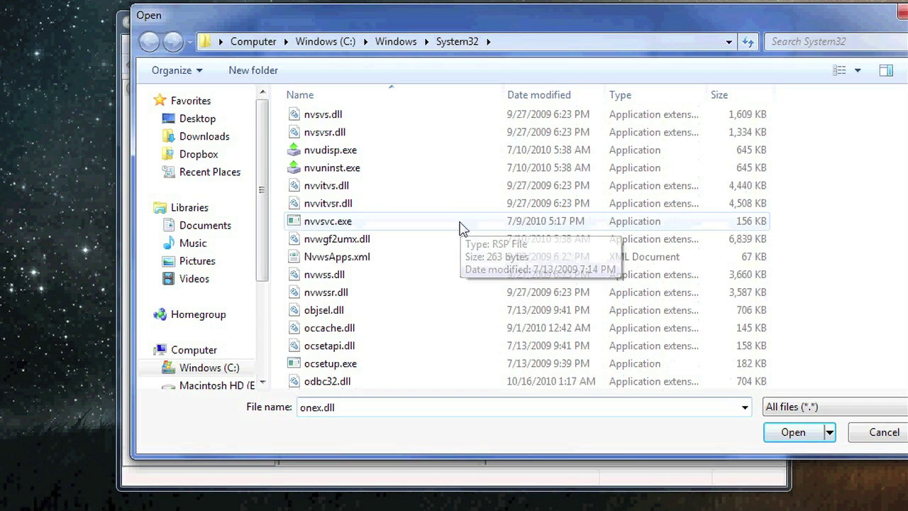
scroll(466, 224, up, 6)
scroll(465, 225, up, 6)
scroll(457, 229, up, 5)
scroll(458, 229, up, 7)
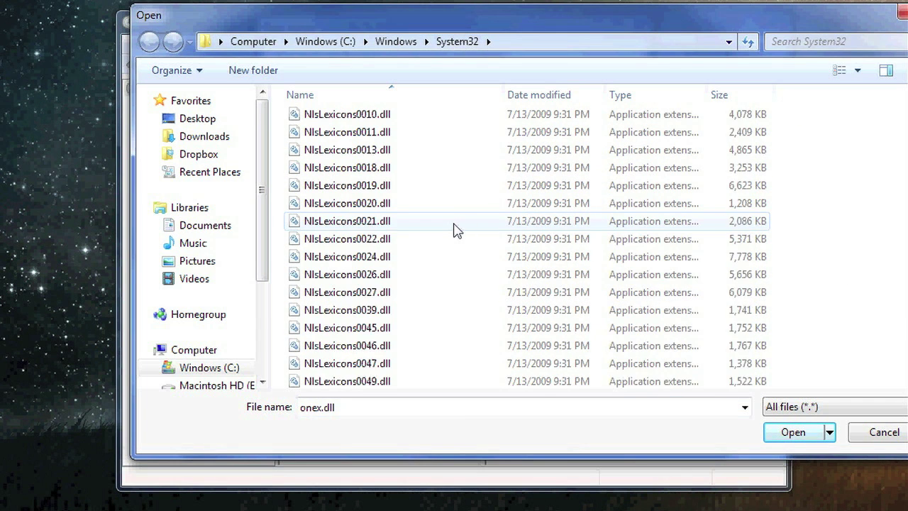
scroll(456, 230, down, 6)
scroll(455, 231, down, 2)
click(331, 361)
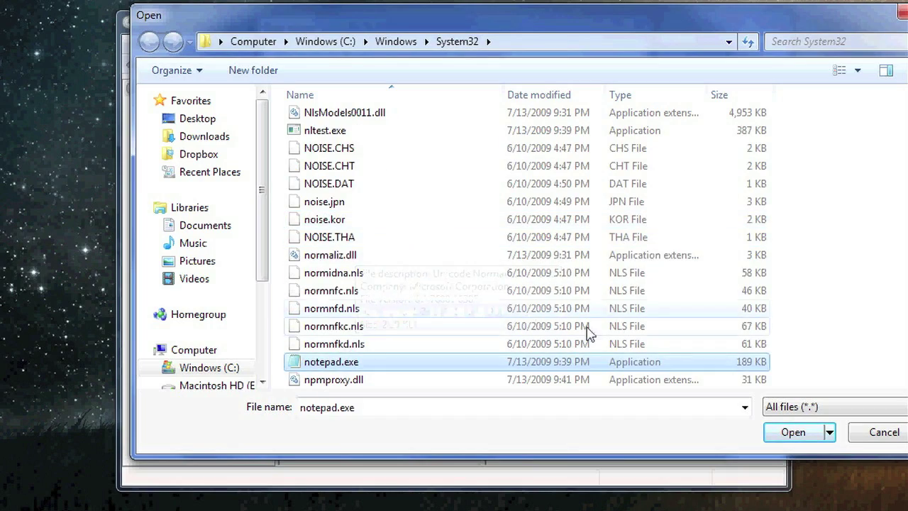
click(793, 432)
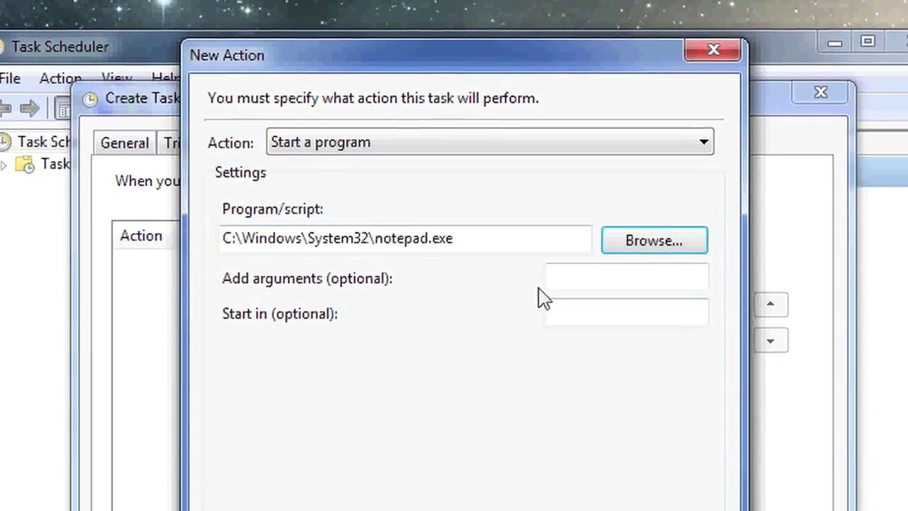
Give the action argument jot.txt, start-in folder C:\Users\Whitson Gordon\My Documents, and add it
click(537, 213)
text(jot)
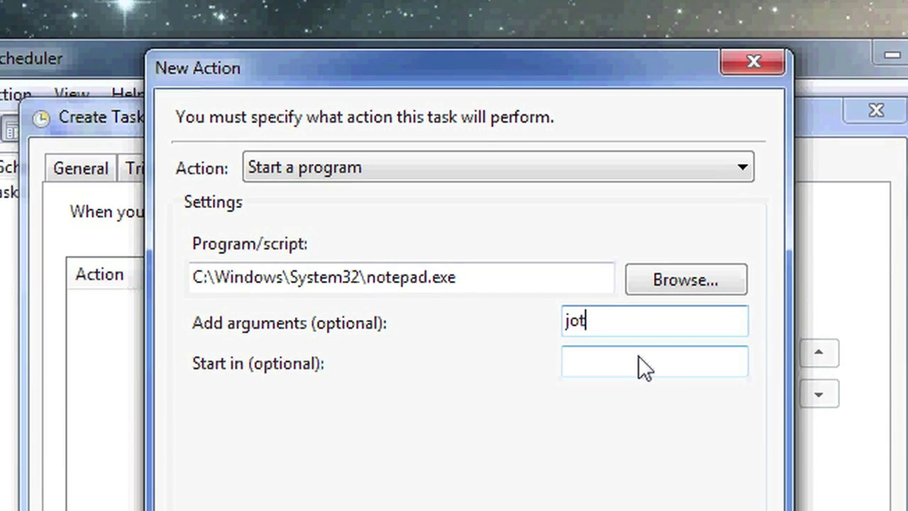
text(.txt)
click(624, 369)
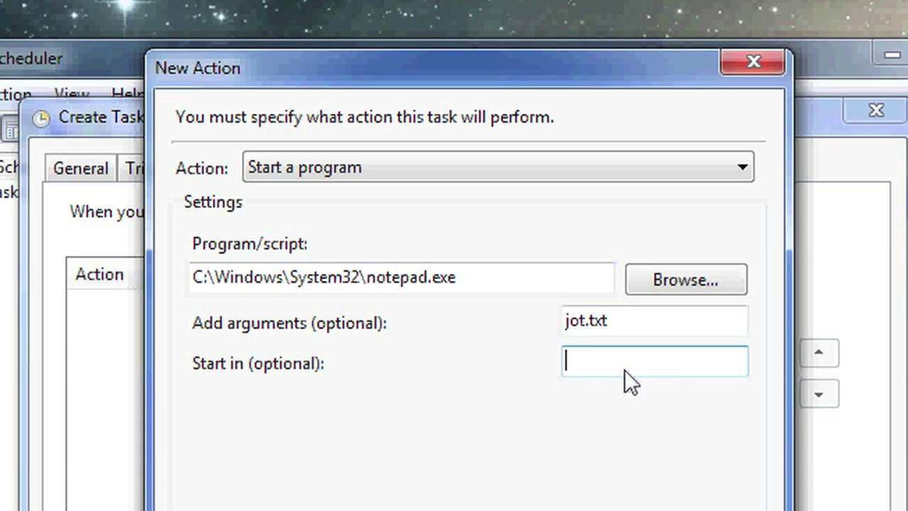
text(C:)
text(\)
text(Users\)
text(Whitson Gordon\)
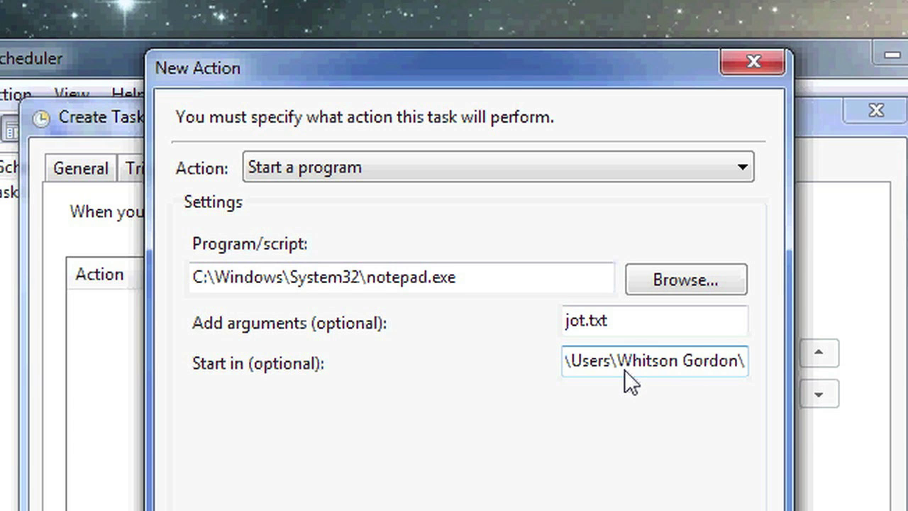
text(My Documents)
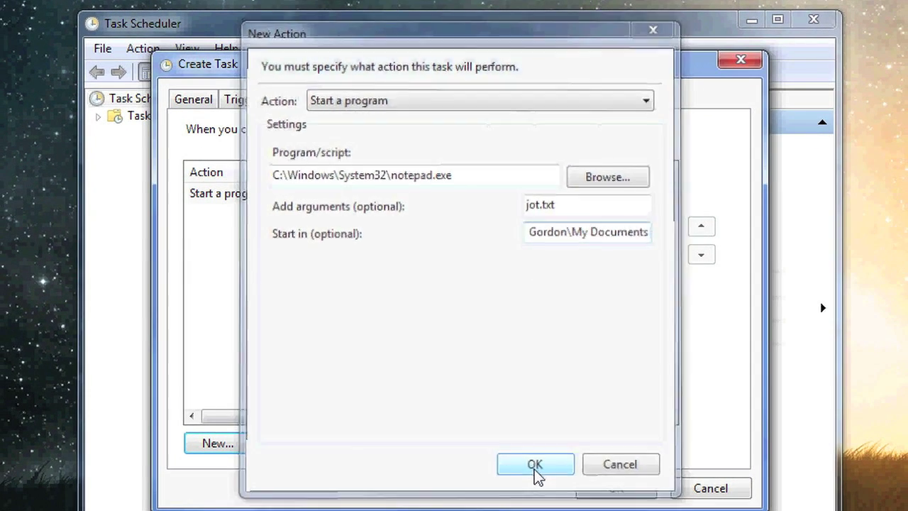
click(537, 473)
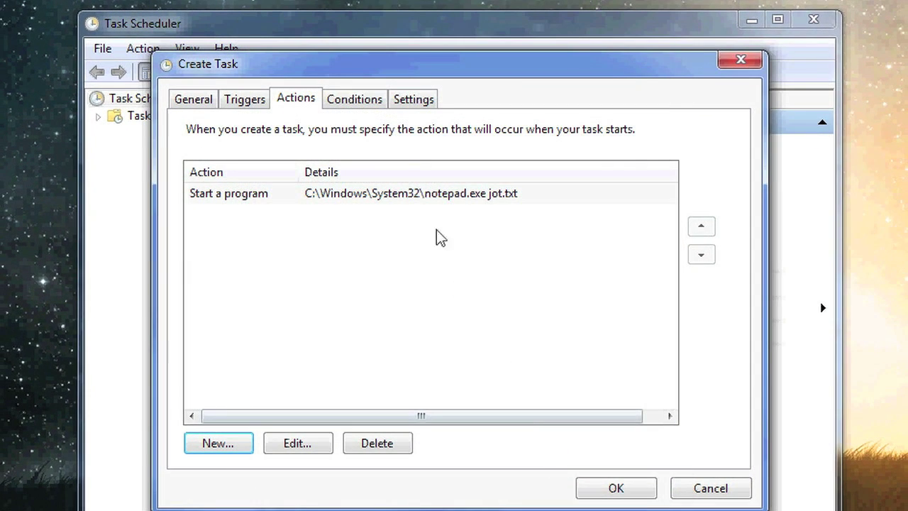
Let the Jot task run on battery, with no run-time limit or forced stop
click(355, 99)
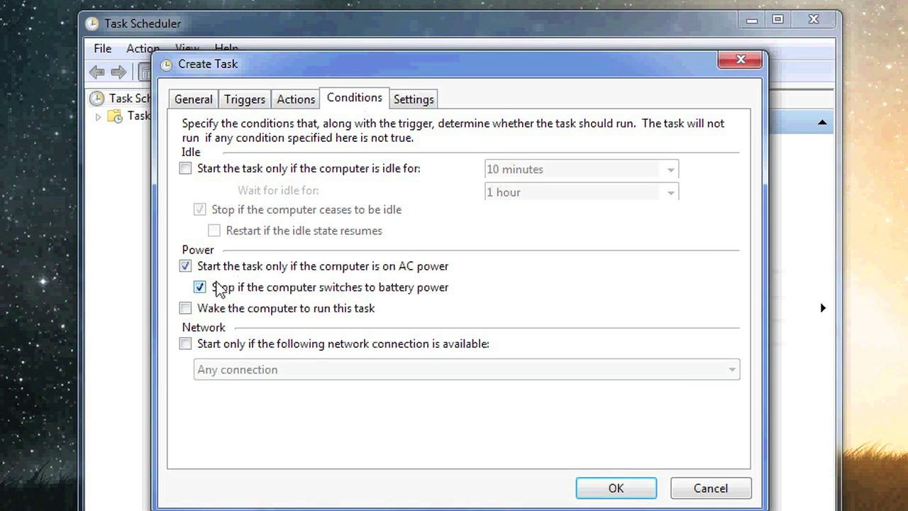
click(185, 267)
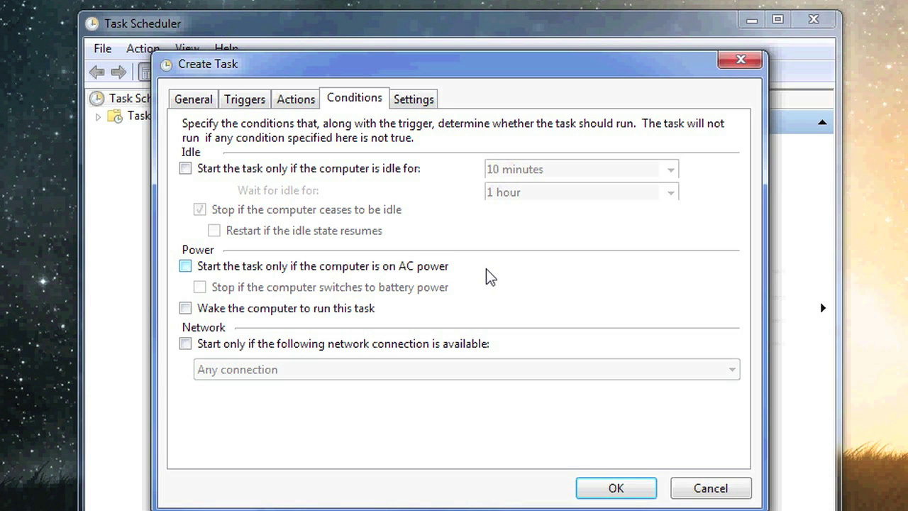
click(434, 101)
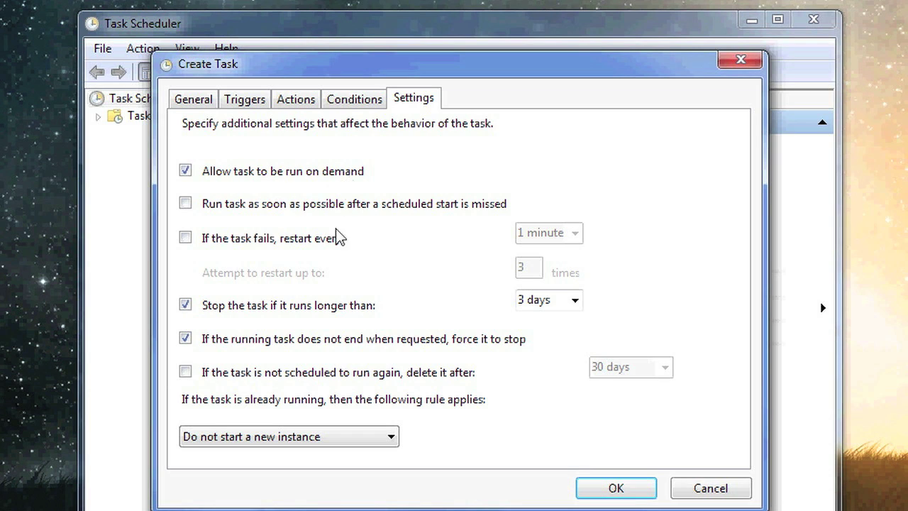
click(186, 305)
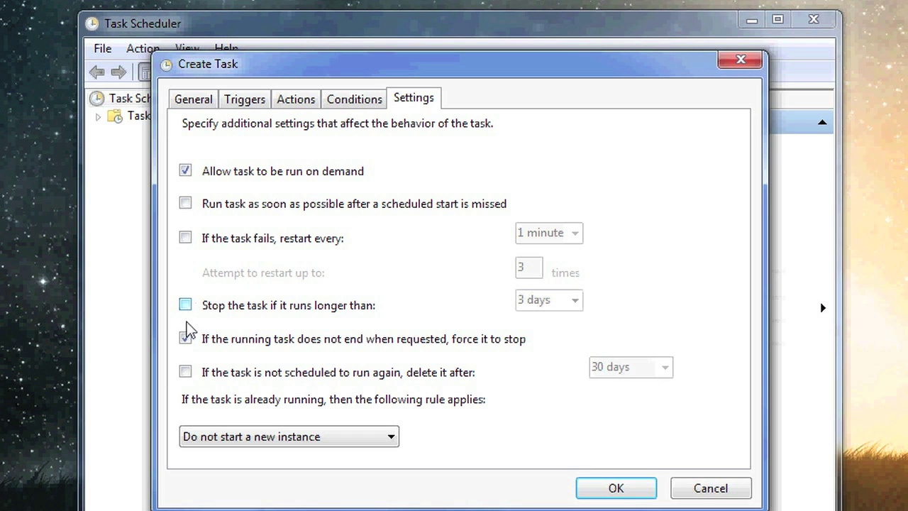
click(186, 338)
Set Jot to run a new instance in parallel if already running, and save it
click(394, 438)
click(355, 470)
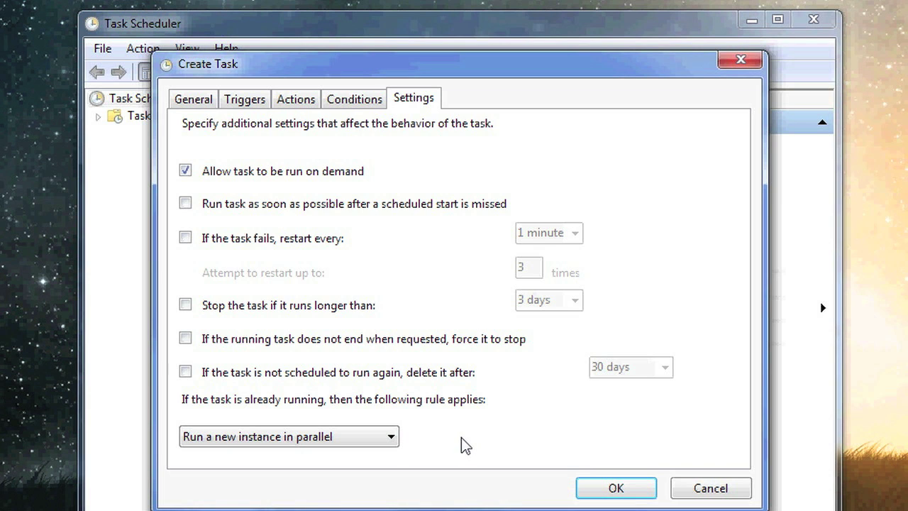
click(611, 489)
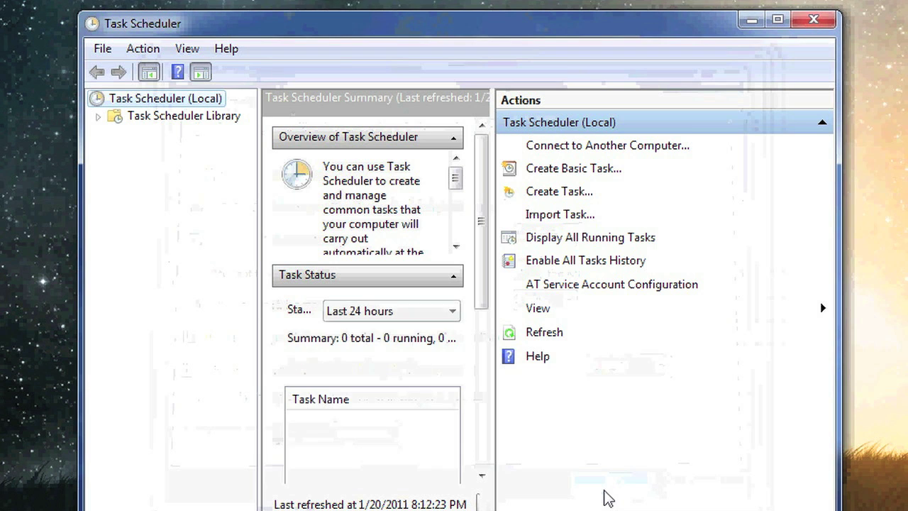
Confirm the Jot task shows as Ready in the Task Scheduler Library
click(190, 119)
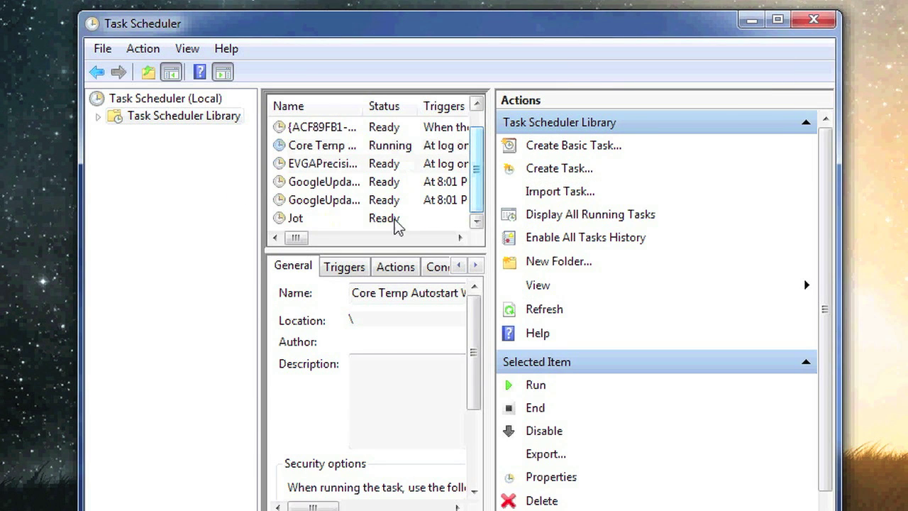
click(323, 219)
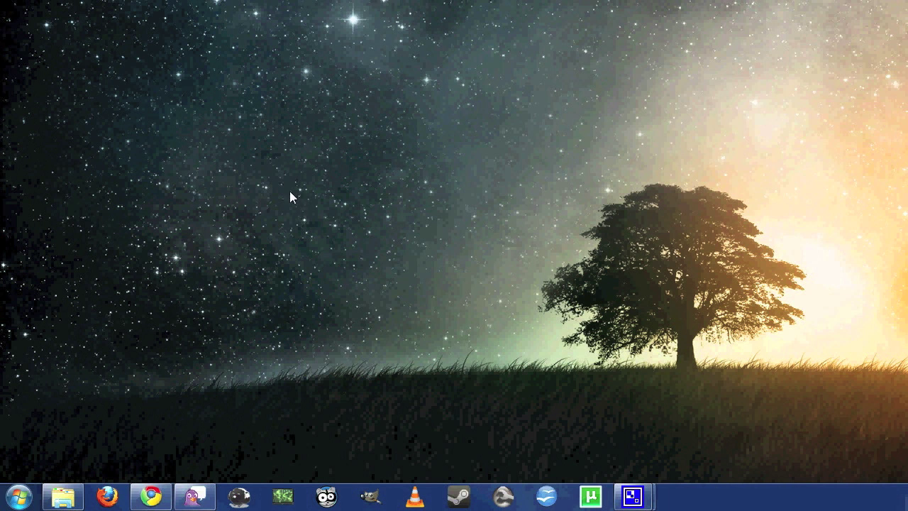
right_click(289, 192)
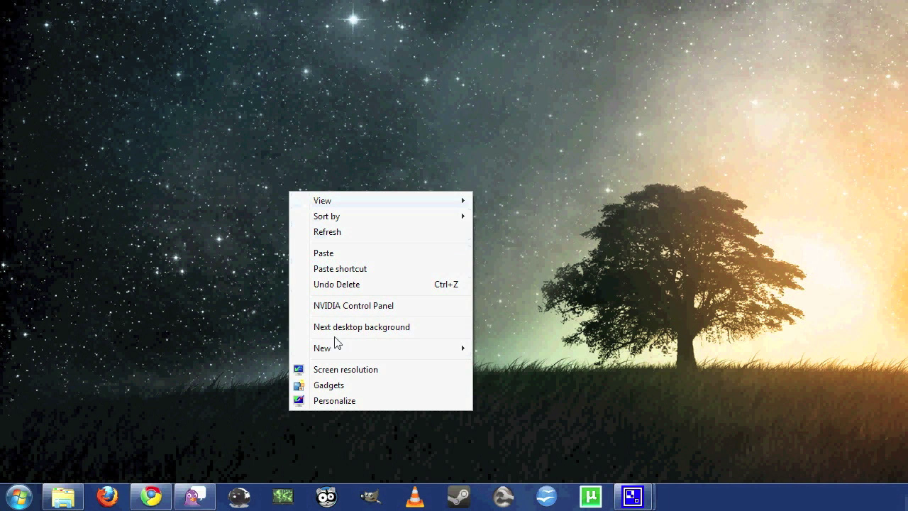
mouse_move(322, 348)
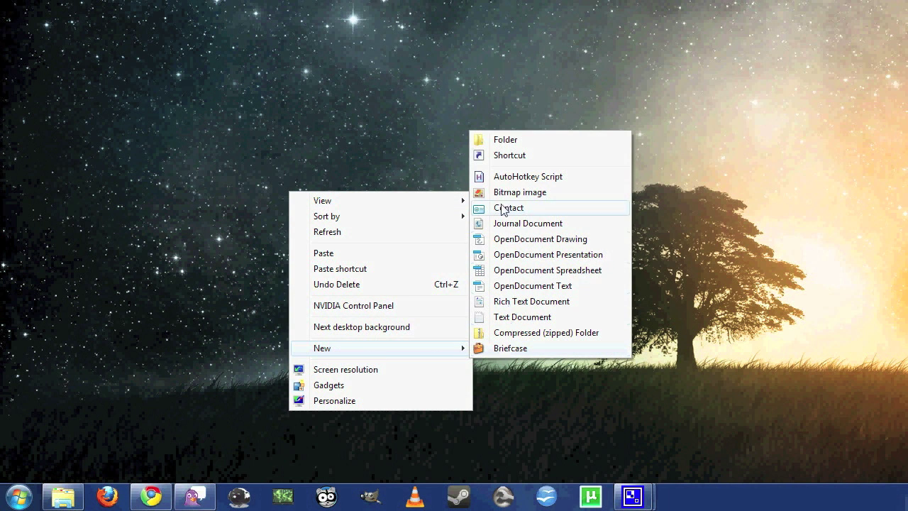
Create a desktop shortcut targeting C:\Windows\System32\schtasks.exe /run /tn "Jot"
click(503, 156)
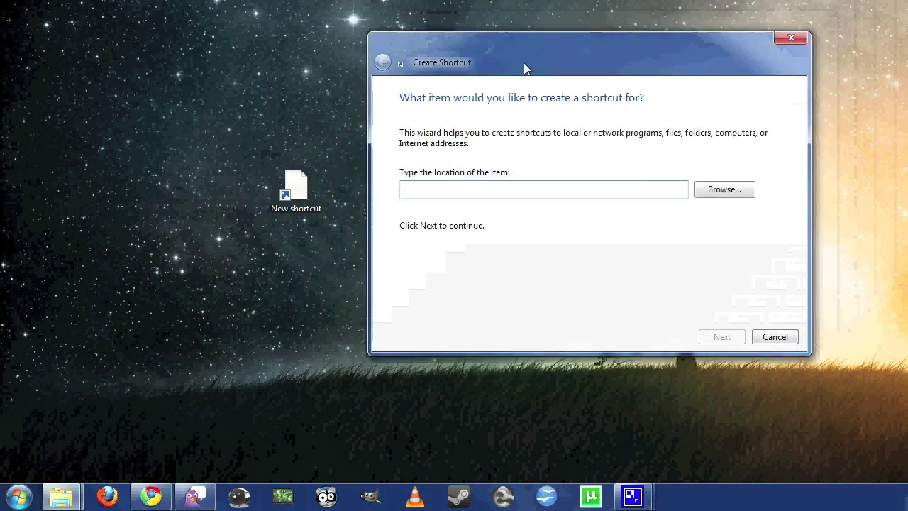
text(C)
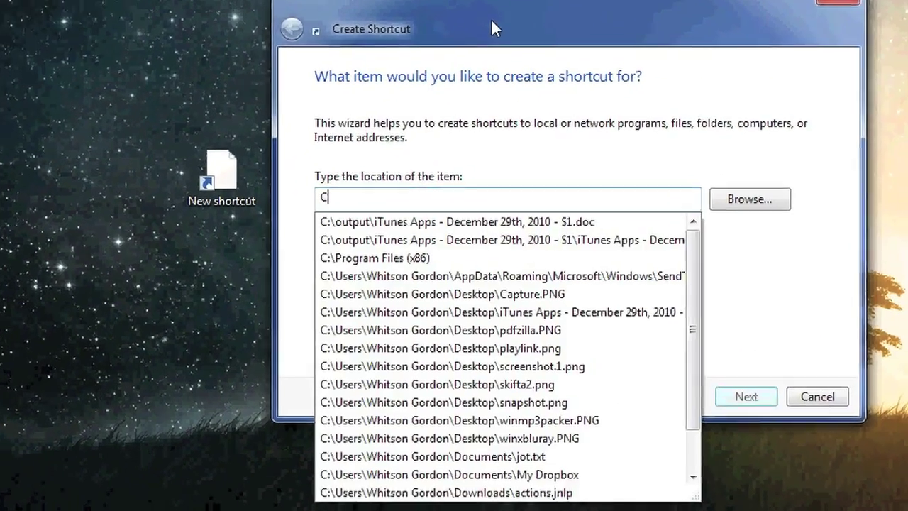
text(:)
text(\Windows)
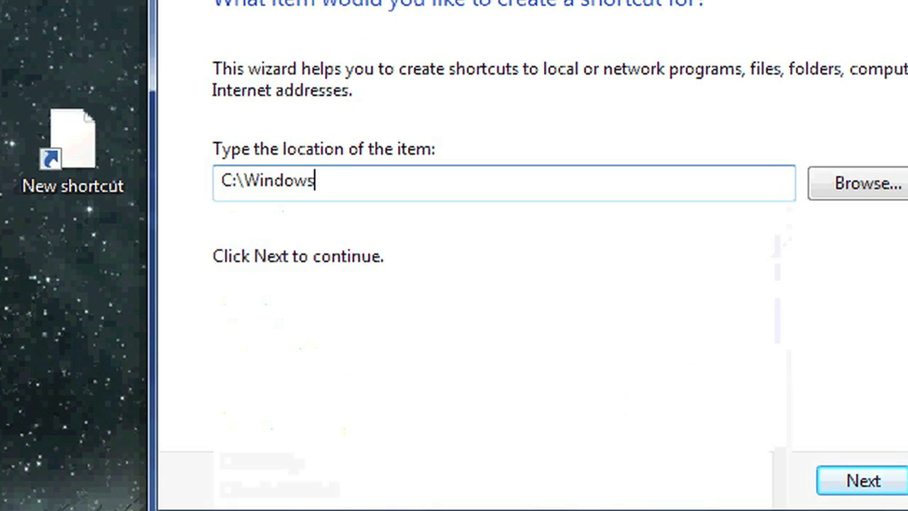
text(\System32)
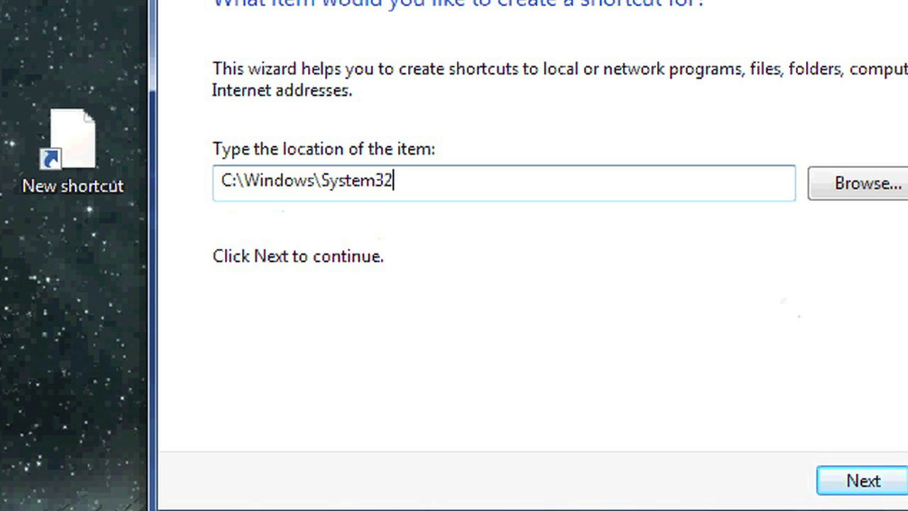
text(\schtasks.e)
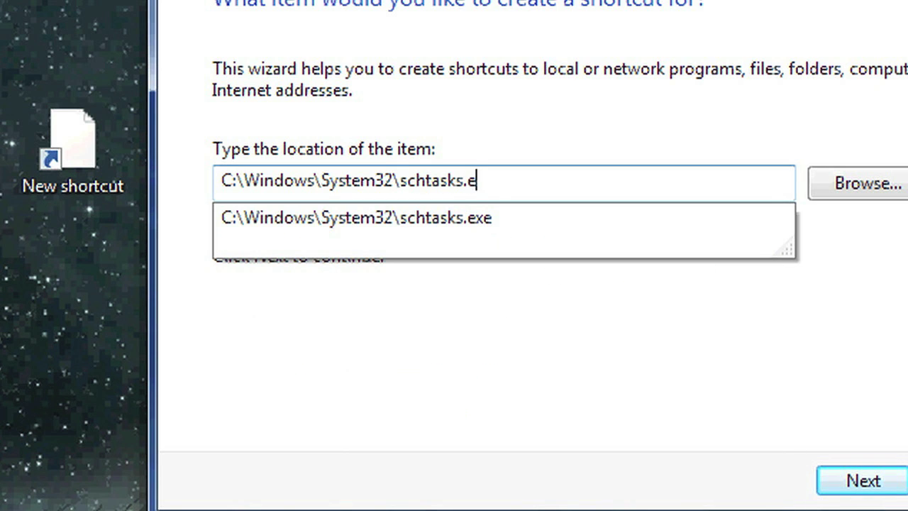
text(xe /r)
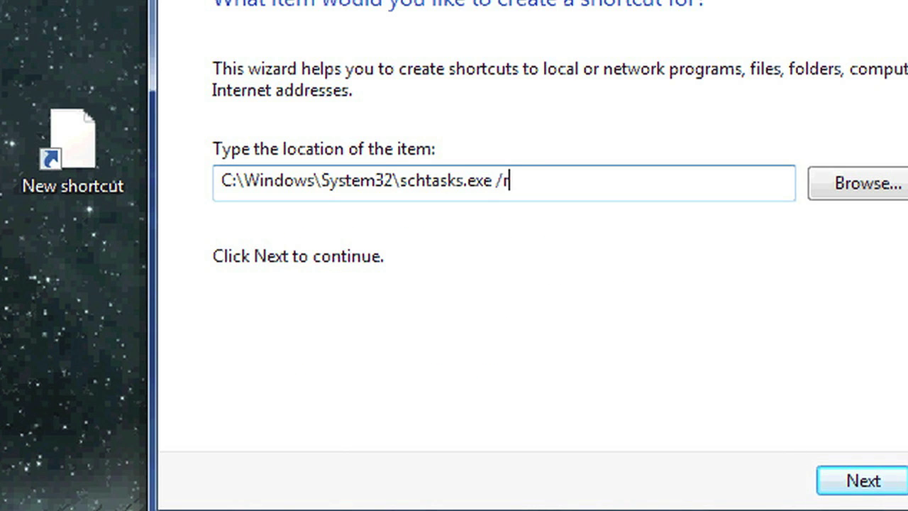
text(un /tn )
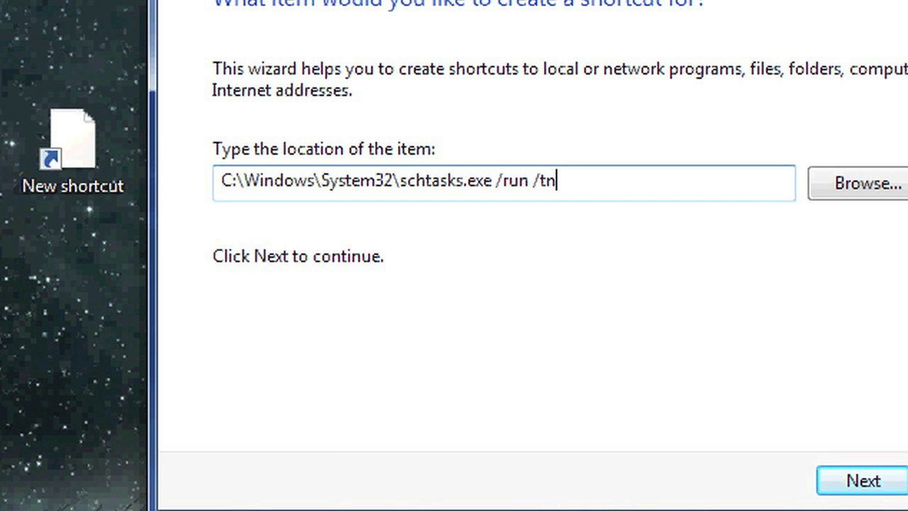
text("Jot)
click(648, 188)
Name the shortcut Jot, run it to confirm jot.txt opens in Notepad, then close Notepad
click(845, 496)
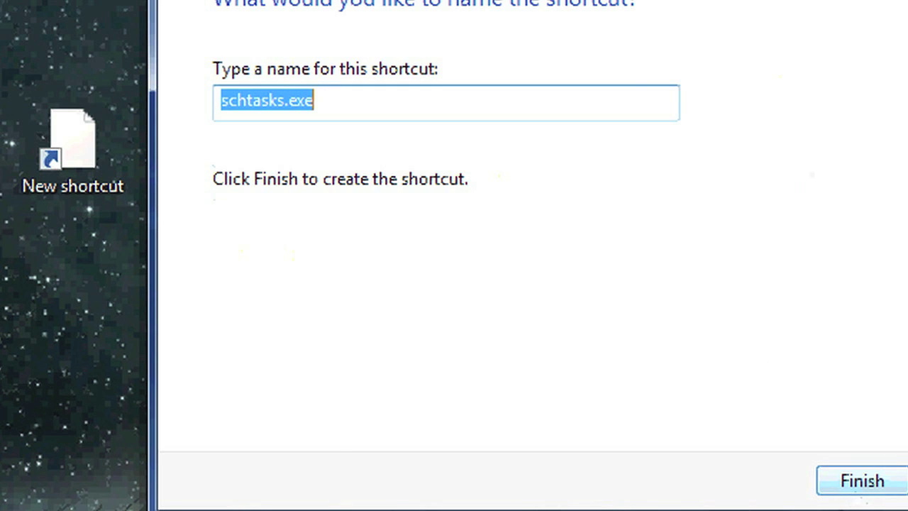
text(Jot)
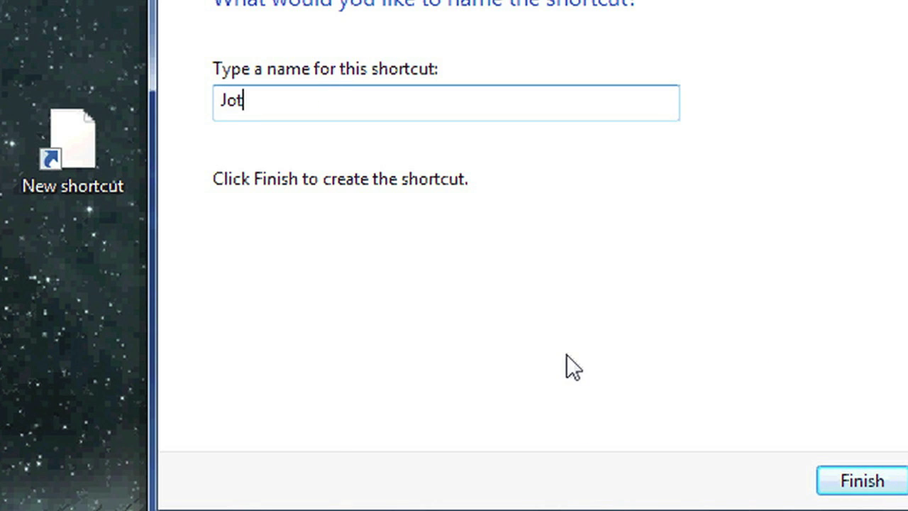
click(823, 485)
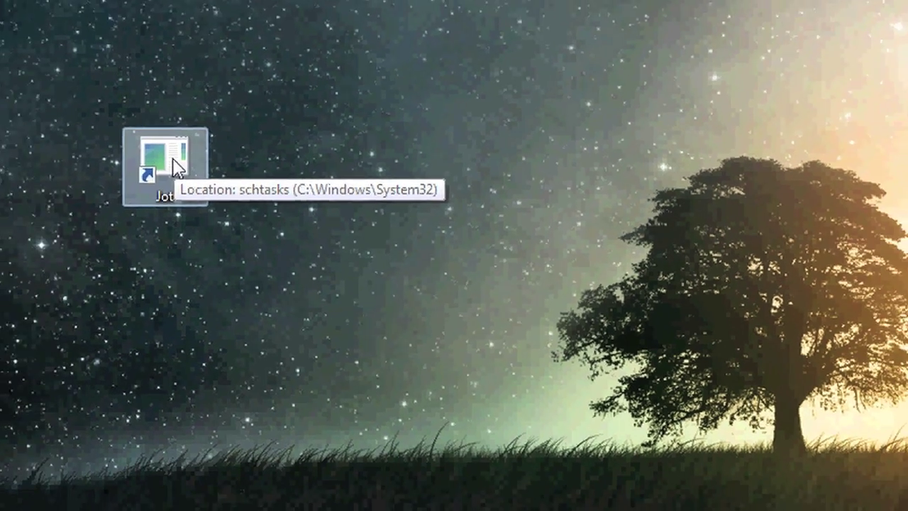
double_click(176, 167)
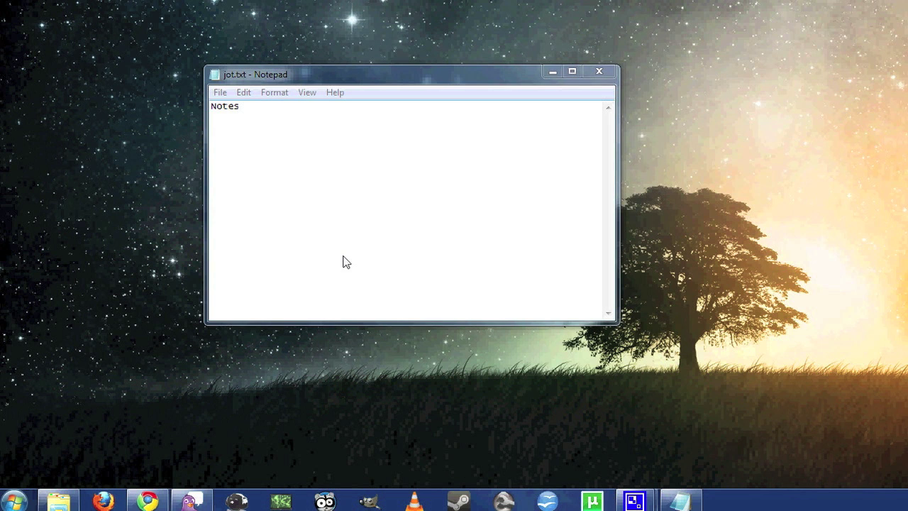
click(599, 71)
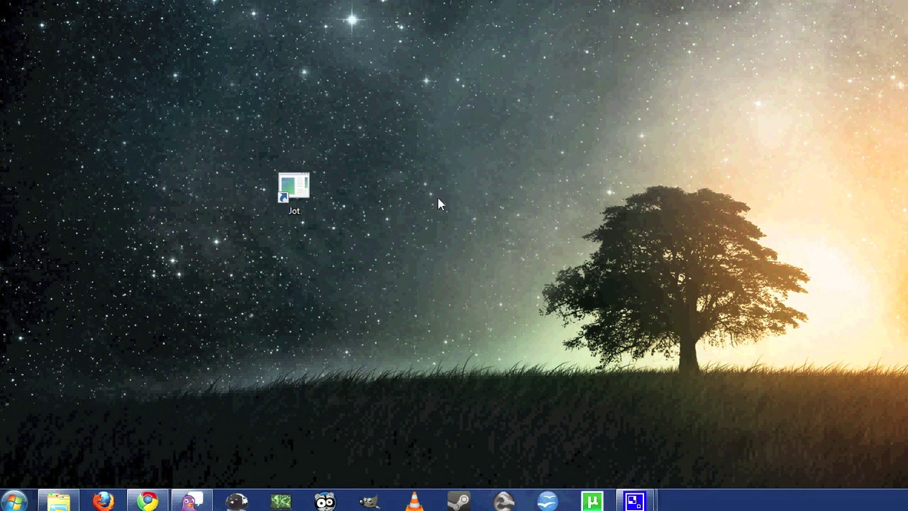